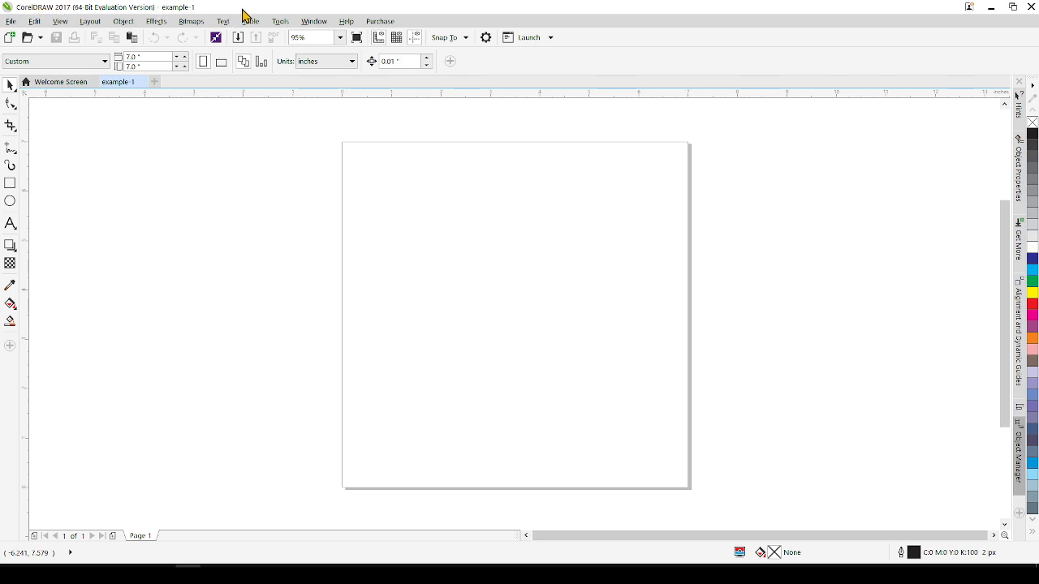
Hide the Toolbox toolbar.
{"action": "left_click", "coordinate": [301, 24]}
{"action": "left_click", "coordinate": [298, 23]}
{"action": "left_click", "coordinate": [314, 25]}
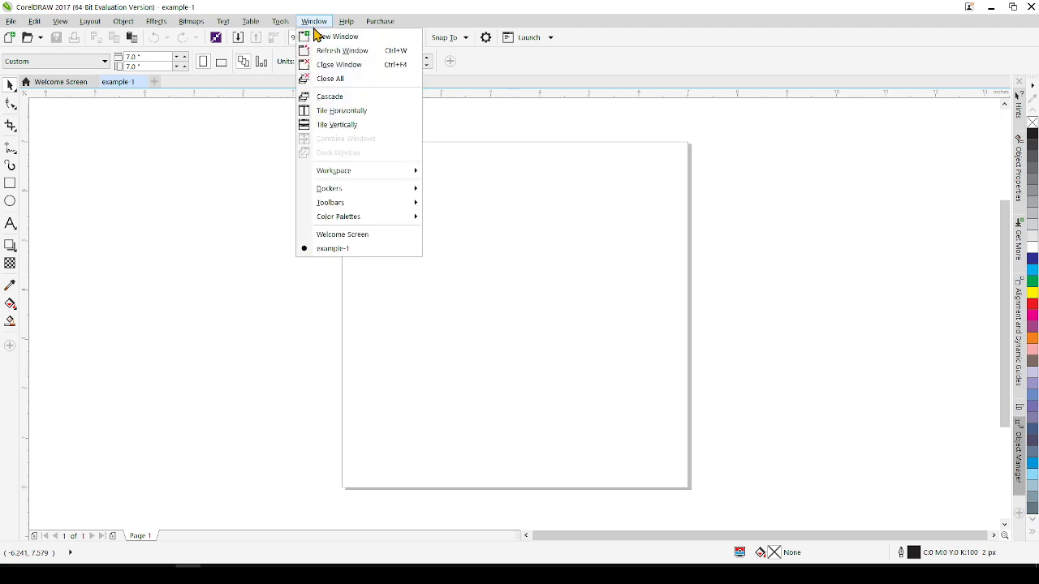
{"action": "mouse_move", "coordinate": [336, 191]}
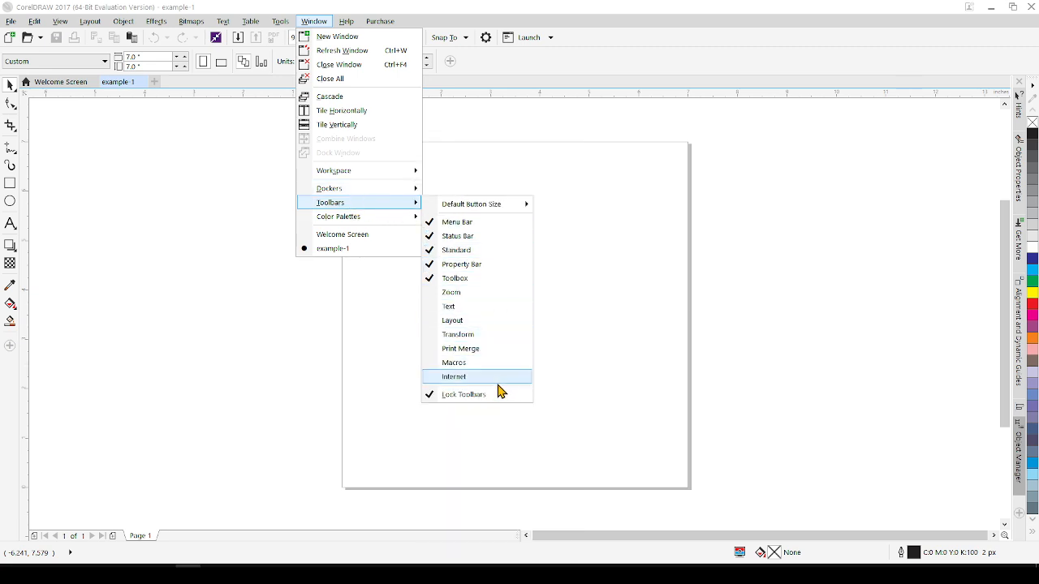
{"action": "left_click", "coordinate": [429, 280]}
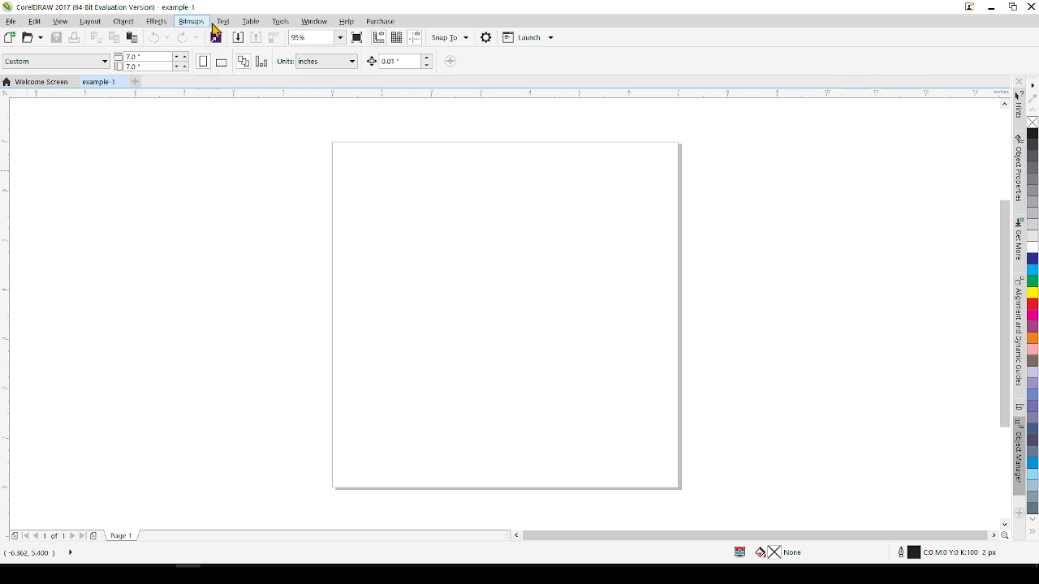
Show the Toolbox toolbar again.
{"action": "left_click", "coordinate": [323, 25]}
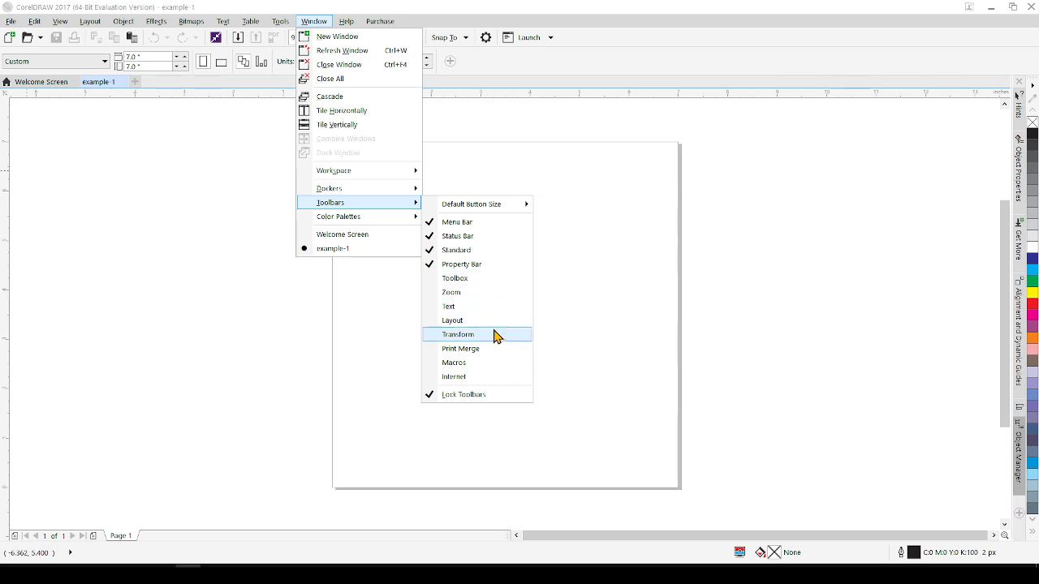
{"action": "left_click", "coordinate": [446, 279]}
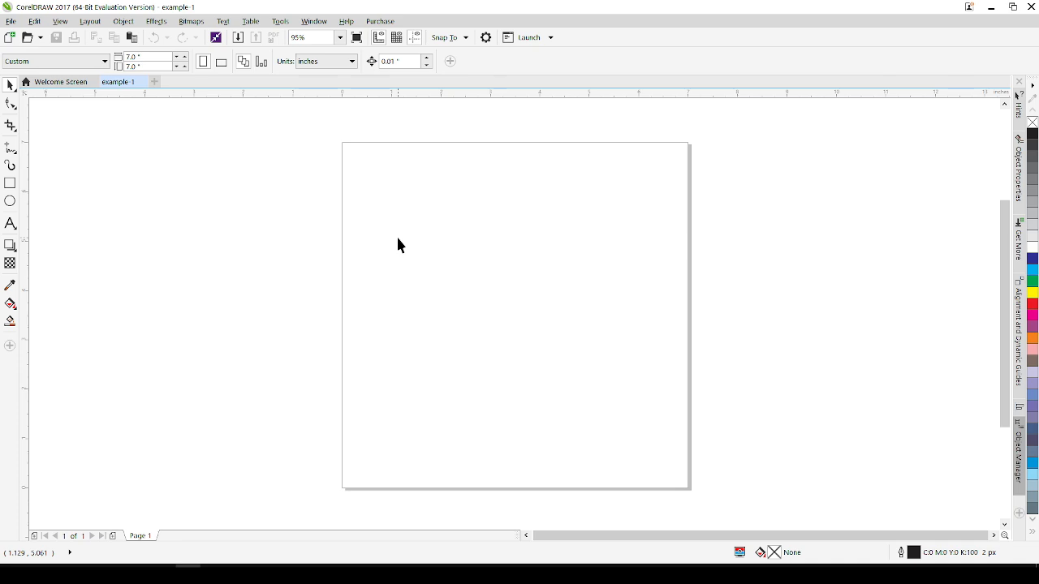
{"action": "left_click_drag", "start_coordinate": [390, 210], "coordinate": [545, 308]}
{"action": "left_click_drag", "start_coordinate": [427, 168], "coordinate": [551, 374]}
{"action": "left_click_drag", "start_coordinate": [615, 216], "coordinate": [520, 391]}
{"action": "left_click_drag", "start_coordinate": [441, 217], "coordinate": [434, 249]}
{"action": "left_click_drag", "start_coordinate": [388, 192], "coordinate": [616, 326]}
{"action": "left_click_drag", "start_coordinate": [577, 208], "coordinate": [631, 416]}
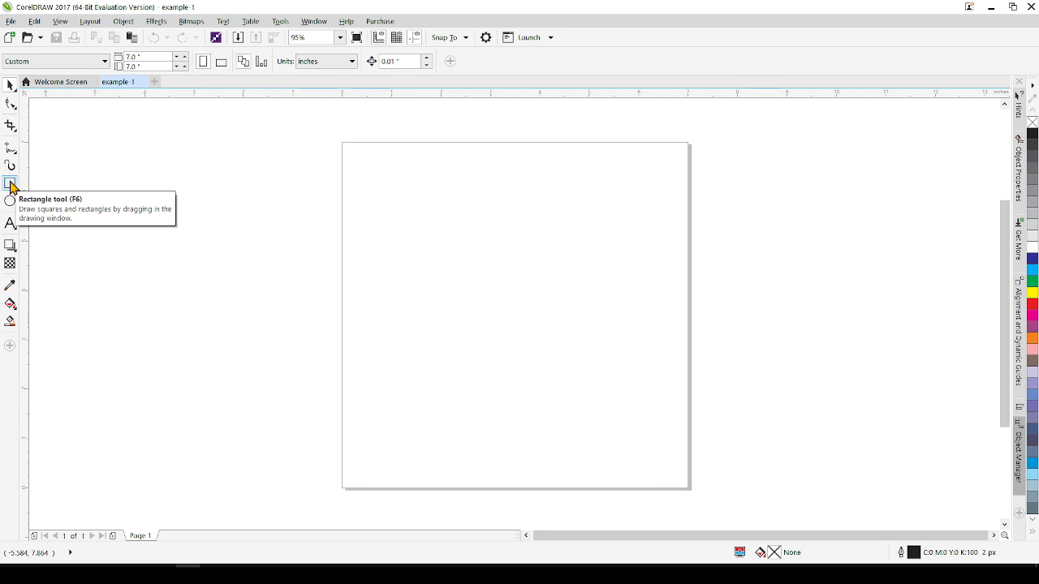
{"action": "left_click", "coordinate": [10, 183]}
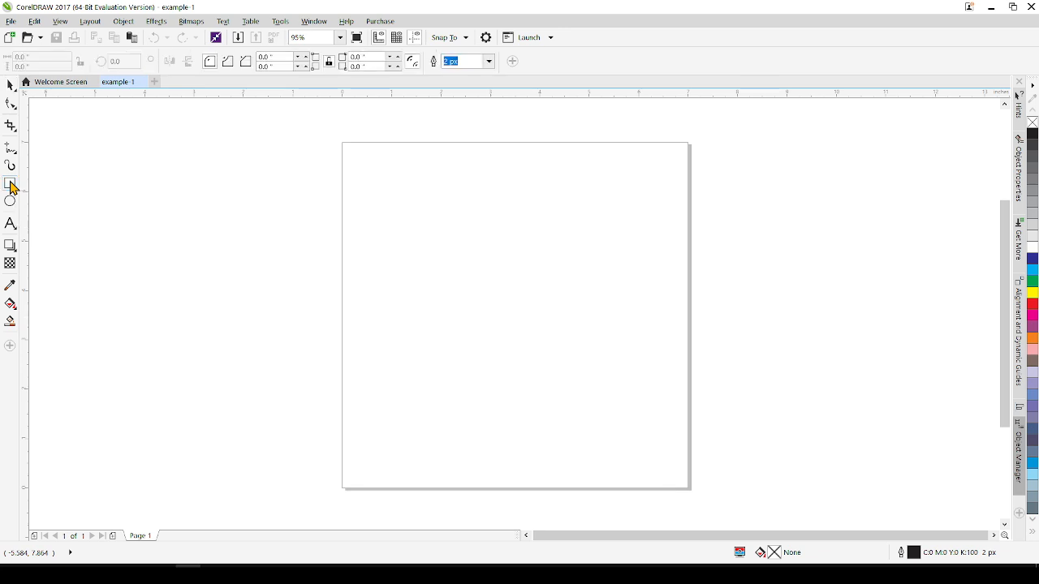
{"action": "left_click", "coordinate": [447, 62]}
{"action": "key", "text": "super"}
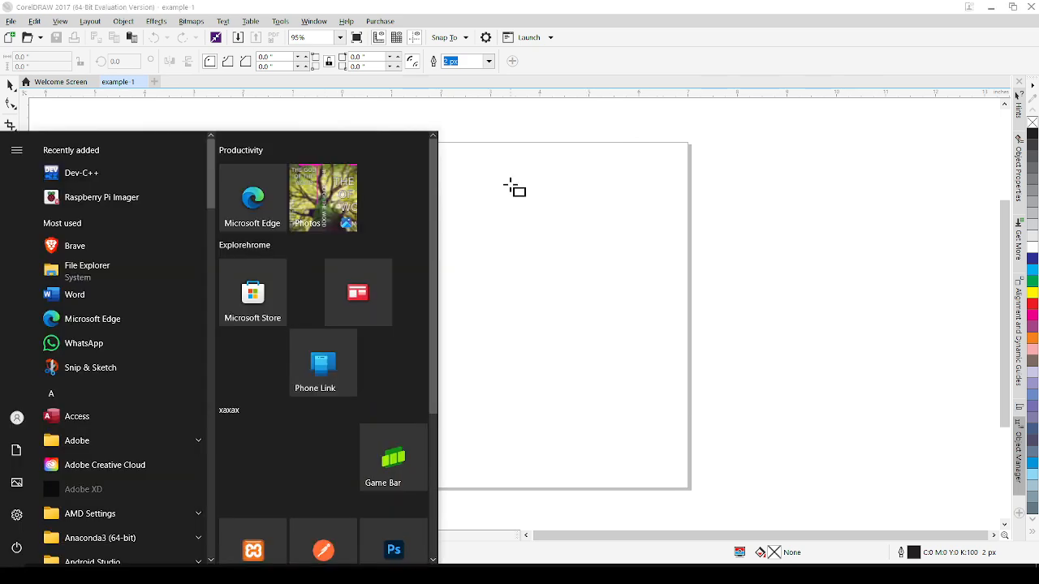
{"action": "key", "text": "super"}
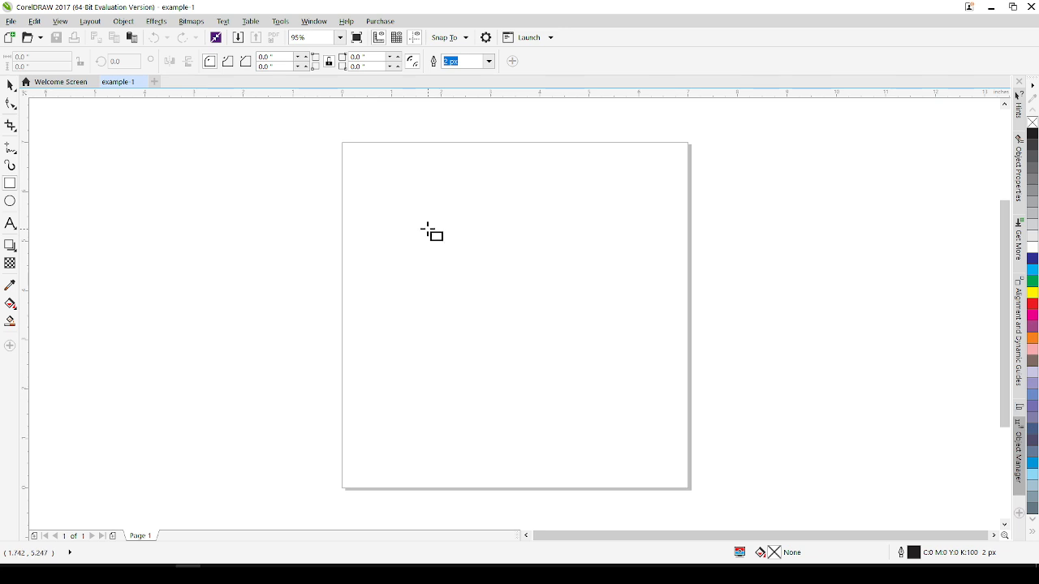
Add the artistic text "mouse wheel to zoom" near the top of the page.
{"action": "left_click", "coordinate": [12, 226]}
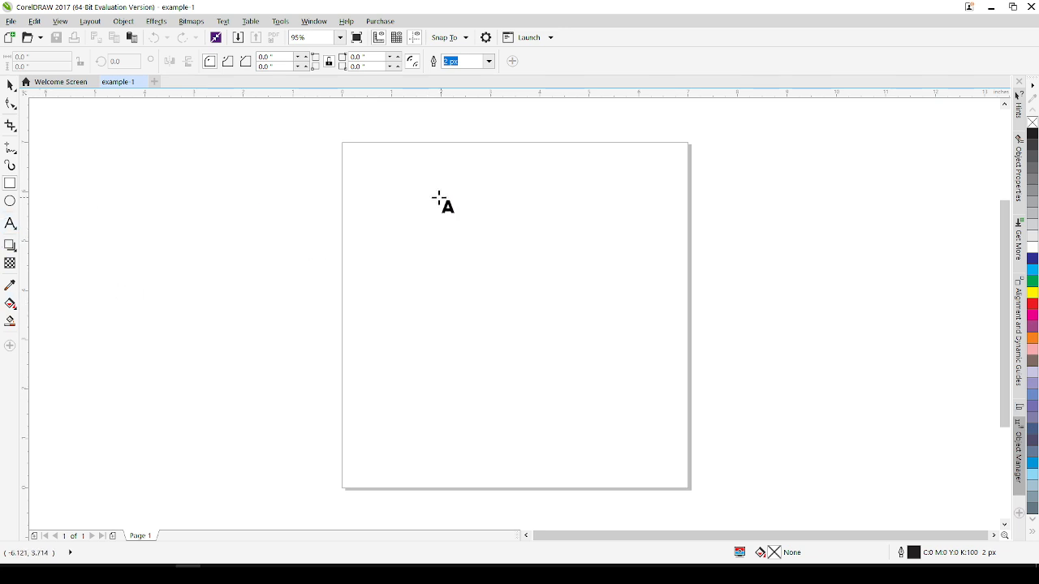
{"action": "left_click", "coordinate": [398, 205]}
{"action": "type", "text": "mouse "}
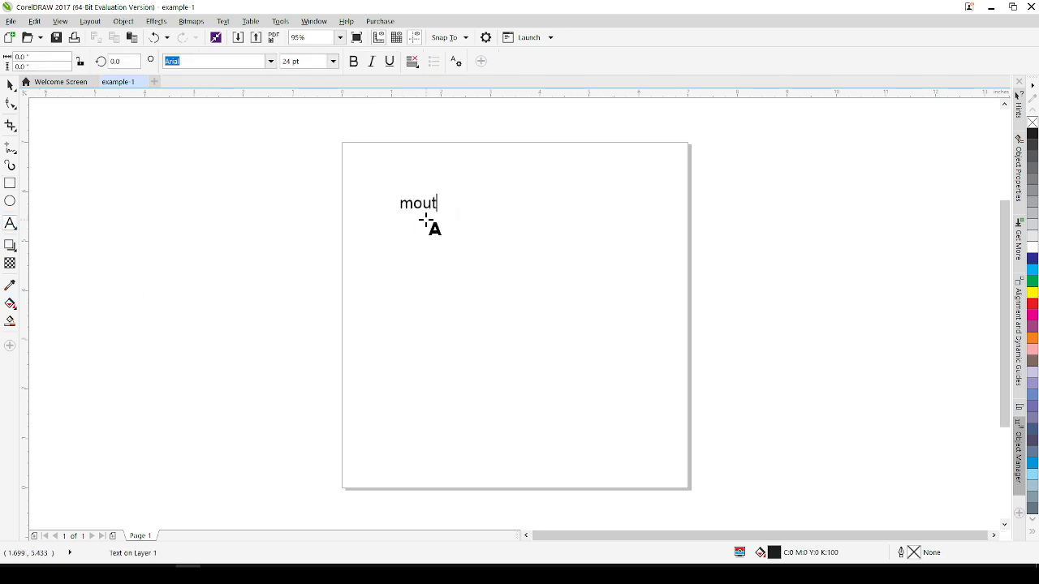
{"action": "type", "text": "wh"}
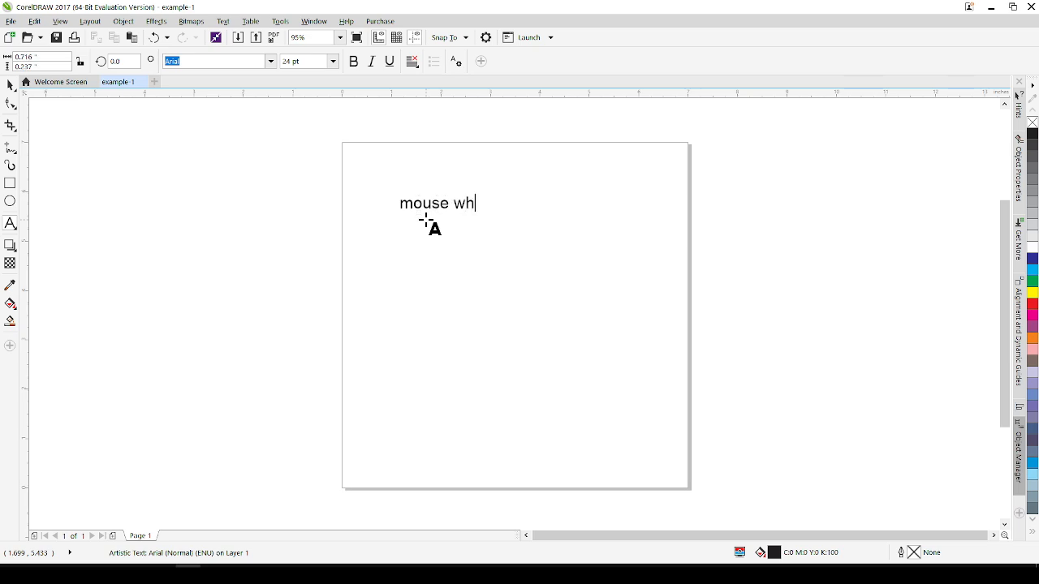
{"action": "type", "text": "eel to zoom"}
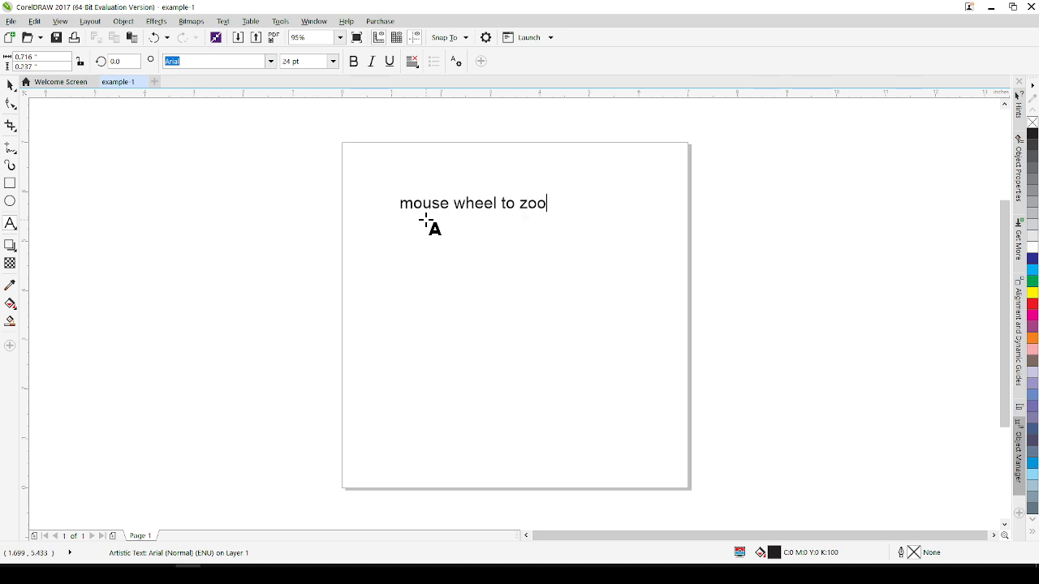
Insert "turn the" at the beginning of the text line.
{"action": "scroll", "coordinate": [503, 255], "scroll_direction": "up", "scroll_amount": 2}
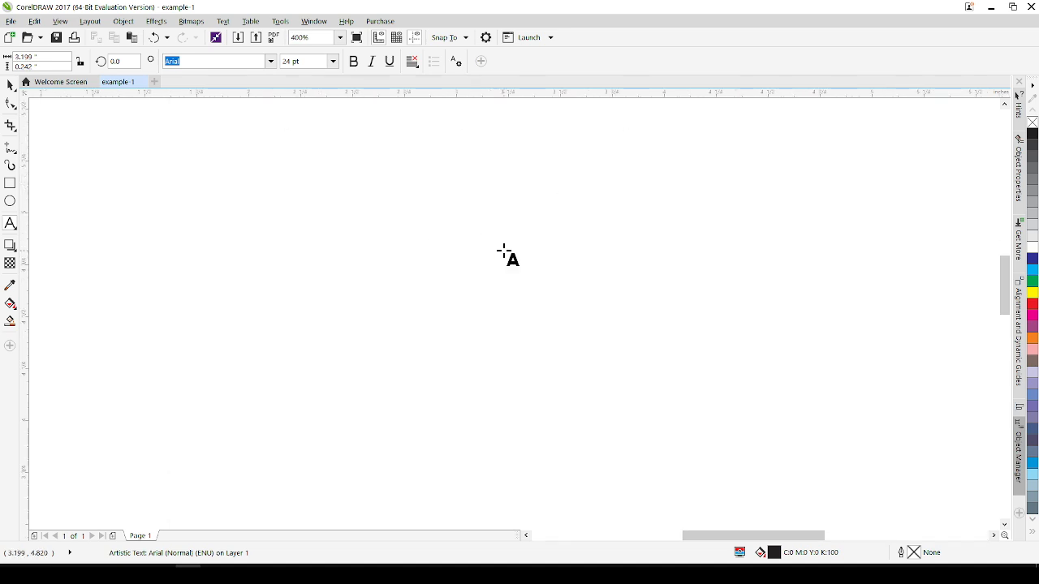
{"action": "scroll", "coordinate": [503, 255], "scroll_direction": "down", "scroll_amount": 3}
{"action": "scroll", "coordinate": [507, 256], "scroll_direction": "up", "scroll_amount": 3}
{"action": "scroll", "coordinate": [465, 220], "scroll_direction": "up", "scroll_amount": 1}
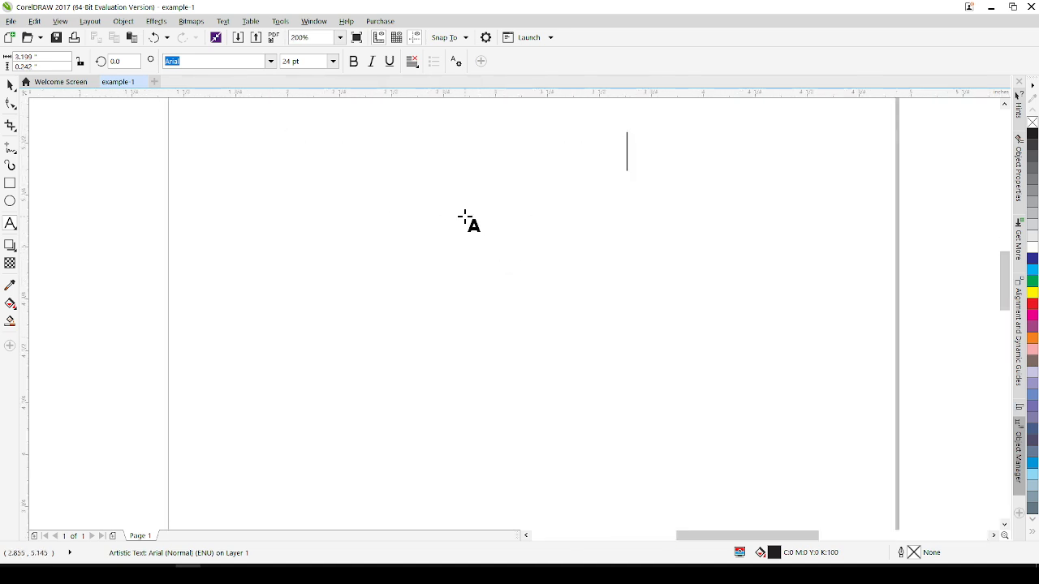
{"action": "scroll", "coordinate": [466, 220], "scroll_direction": "down", "scroll_amount": 4}
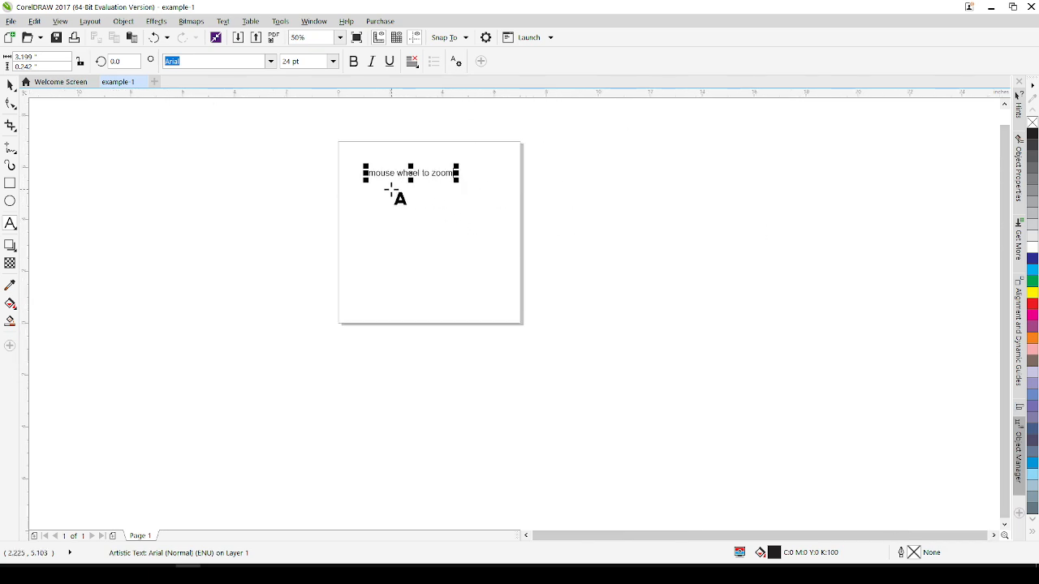
{"action": "scroll", "coordinate": [387, 190], "scroll_direction": "up", "scroll_amount": 1}
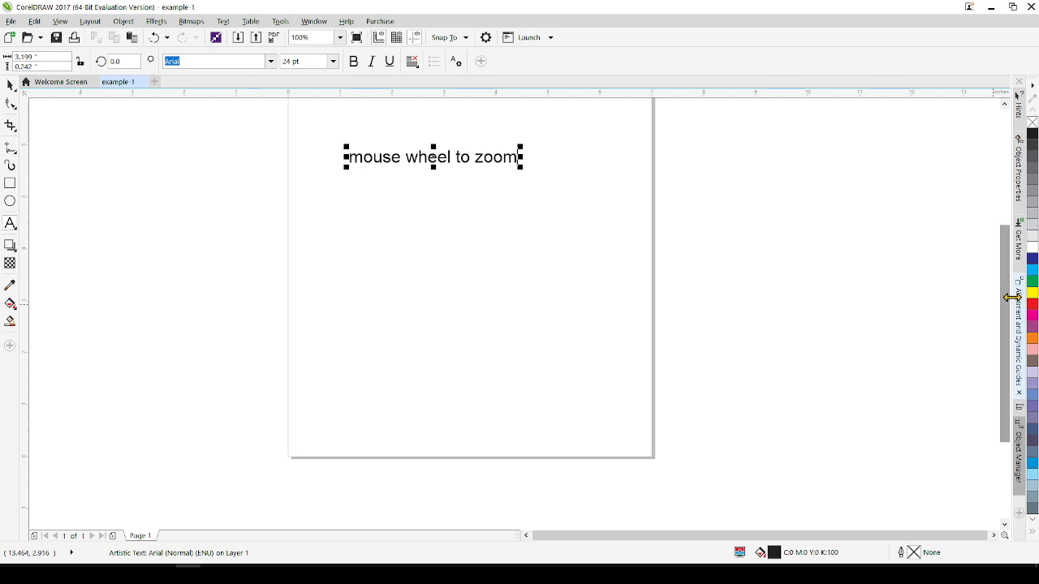
{"action": "left_click_drag", "start_coordinate": [1006, 297], "coordinate": [1005, 274]}
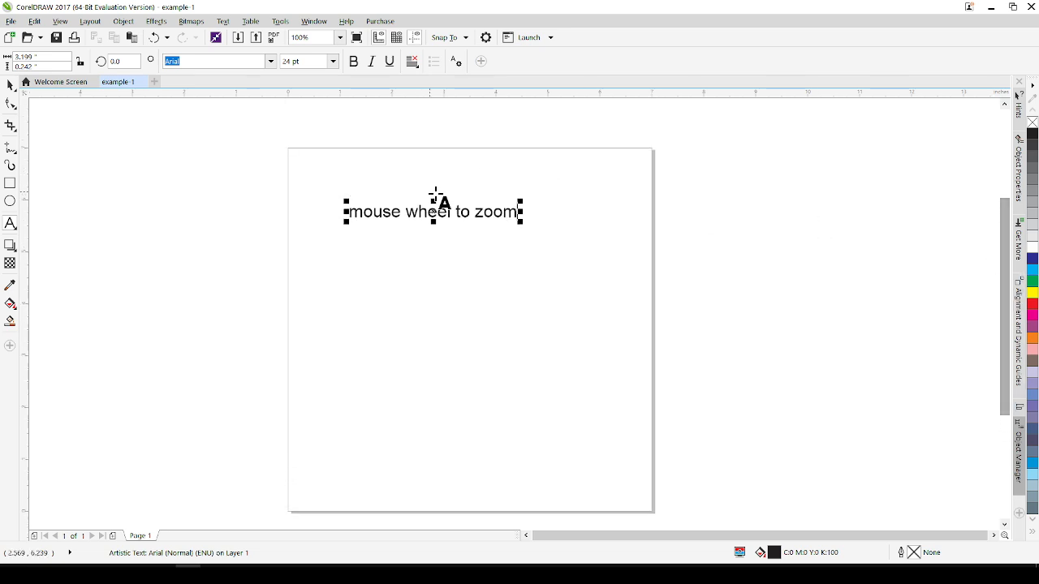
{"action": "left_click", "coordinate": [374, 212]}
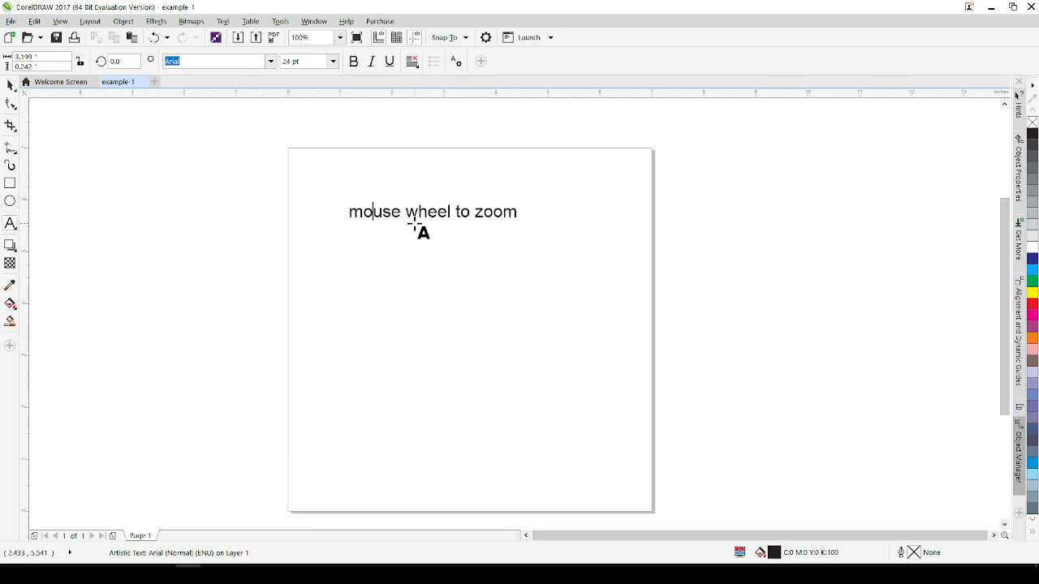
{"action": "key", "text": "Home"}
{"action": "type", "text": "tur n the"}
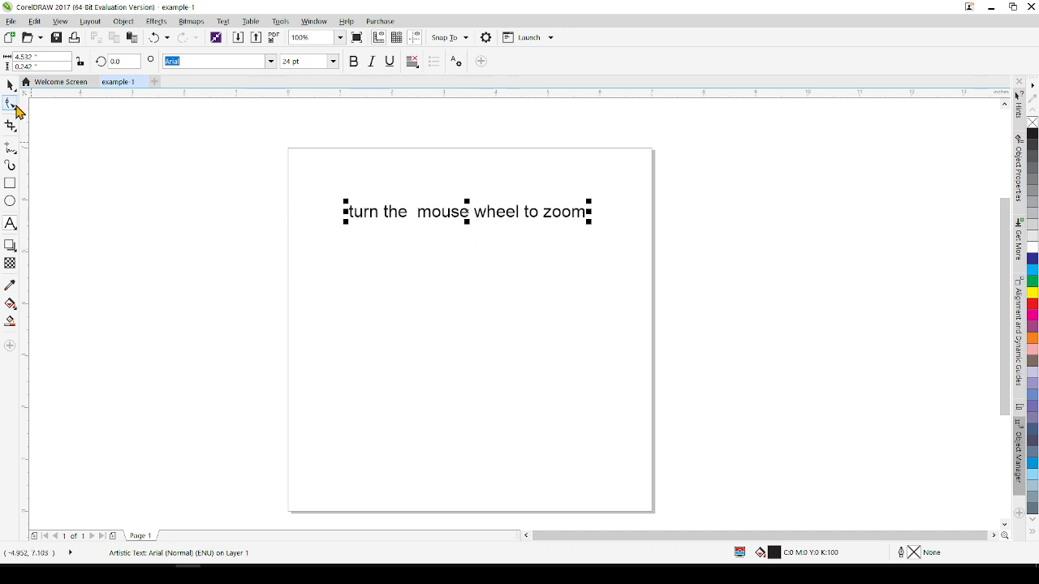
Delete the text line from the page.
{"action": "left_click", "coordinate": [10, 85]}
{"action": "left_click", "coordinate": [403, 284]}
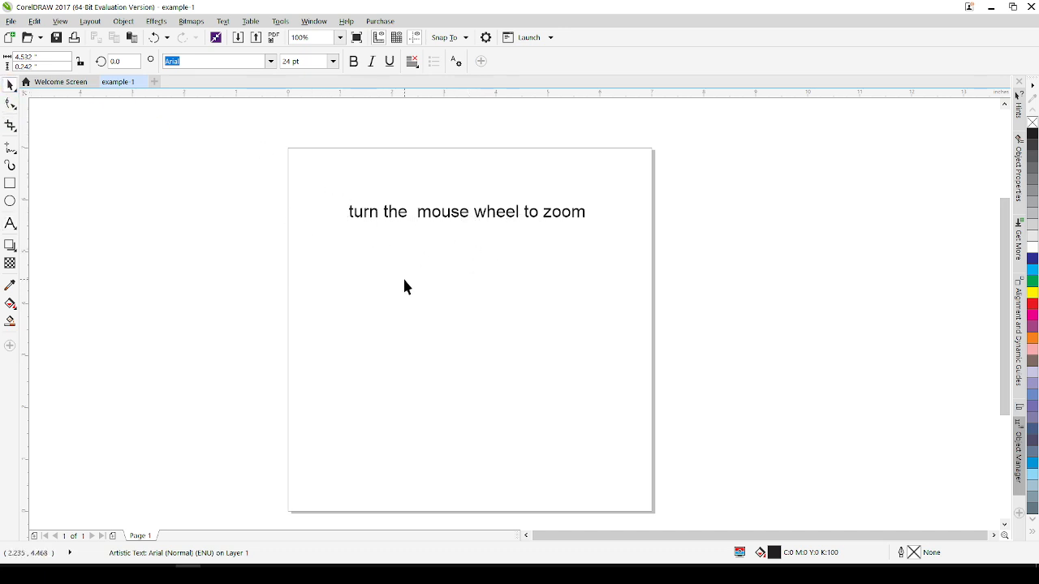
{"action": "left_click_drag", "start_coordinate": [326, 189], "coordinate": [673, 282]}
{"action": "key", "text": "Delete"}
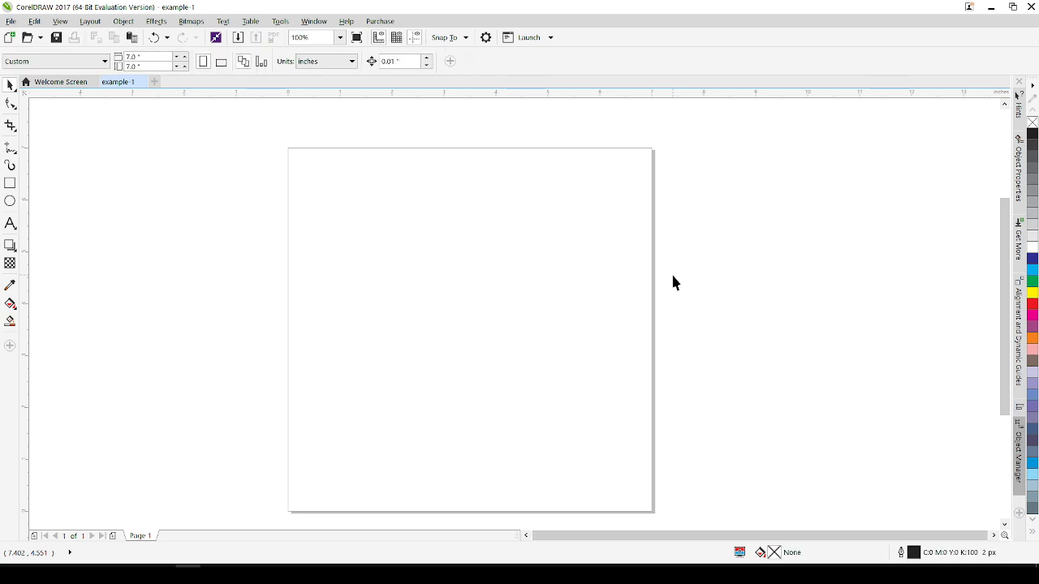
Draw a long rectangle about 5.7 × 0.4 inches near the page top and a narrower box below it.
{"action": "left_click", "coordinate": [8, 186]}
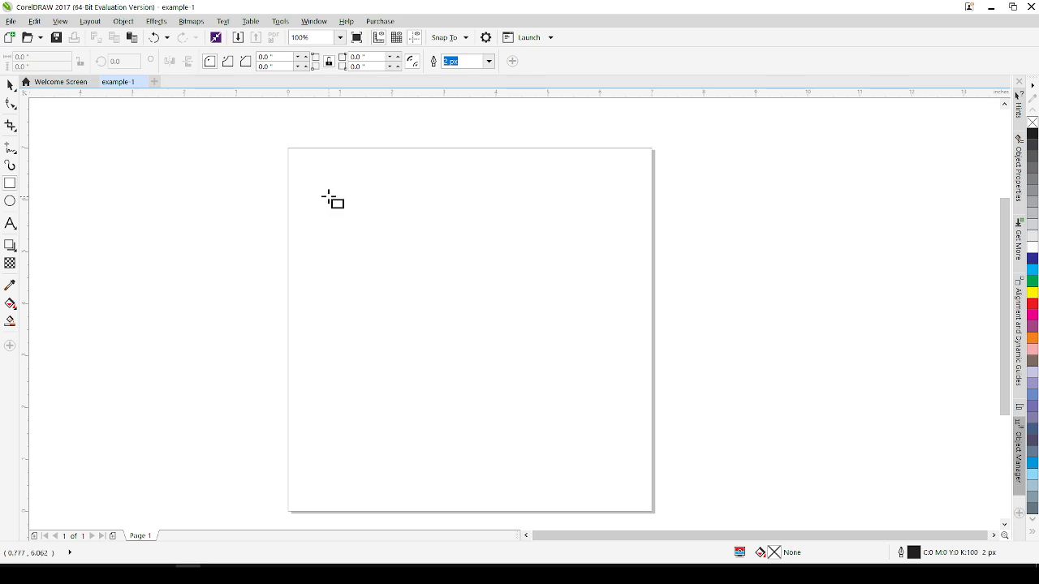
{"action": "left_click_drag", "start_coordinate": [316, 196], "coordinate": [623, 220]}
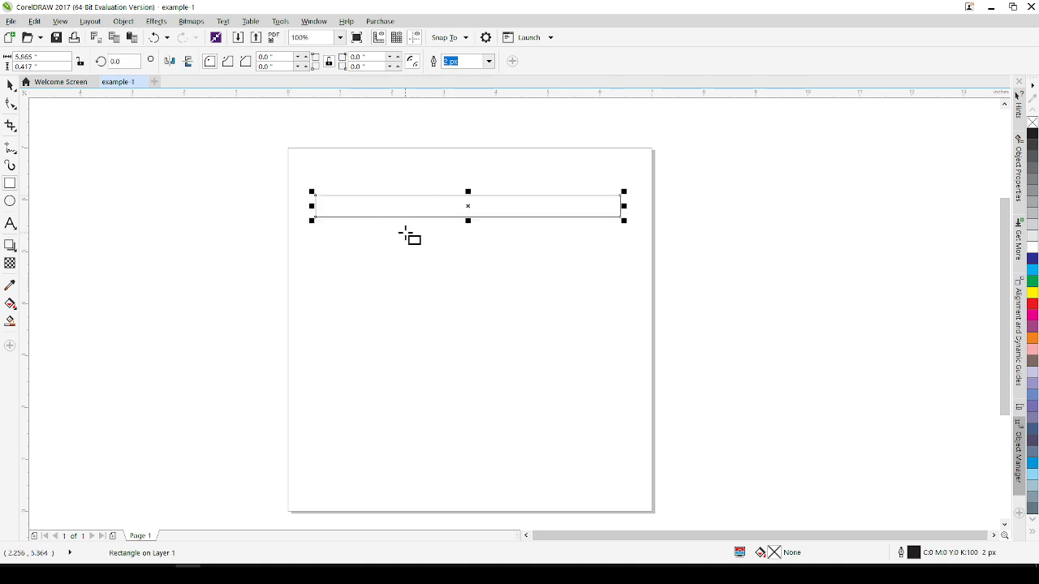
{"action": "left_click_drag", "start_coordinate": [319, 233], "coordinate": [618, 249]}
Draw three more rectangles: a frame enclosing the layout, a tall narrow bar in the middle, and a bottom bar about 5.6 × 0.4 inches.
{"action": "left_click_drag", "start_coordinate": [294, 177], "coordinate": [633, 428]}
{"action": "left_click_drag", "start_coordinate": [462, 264], "coordinate": [476, 369]}
{"action": "left_click_drag", "start_coordinate": [328, 395], "coordinate": [621, 417]}
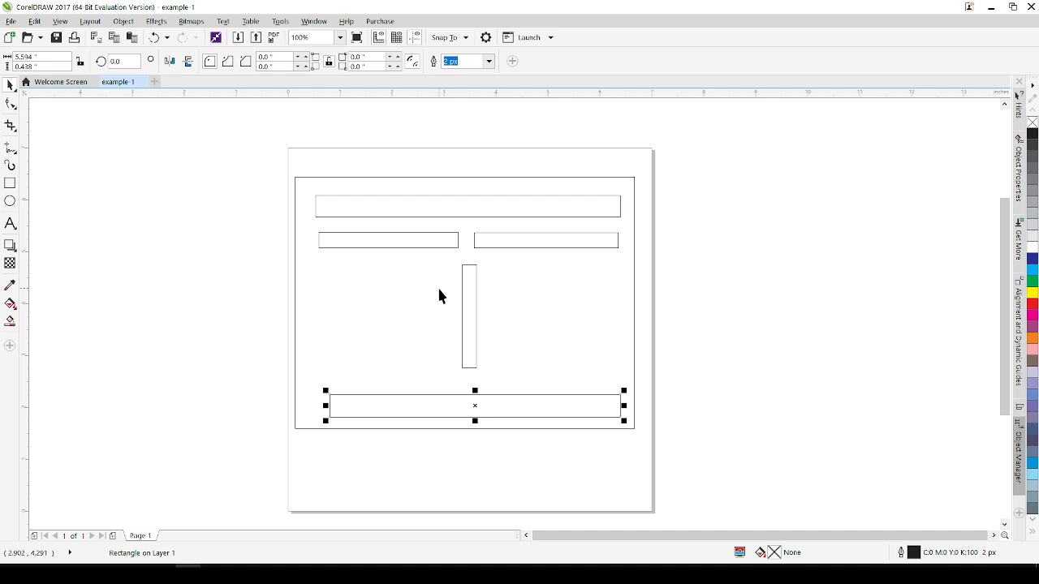
Nudge the tall middle rectangle slightly up and to the left.
{"action": "left_click", "coordinate": [464, 292]}
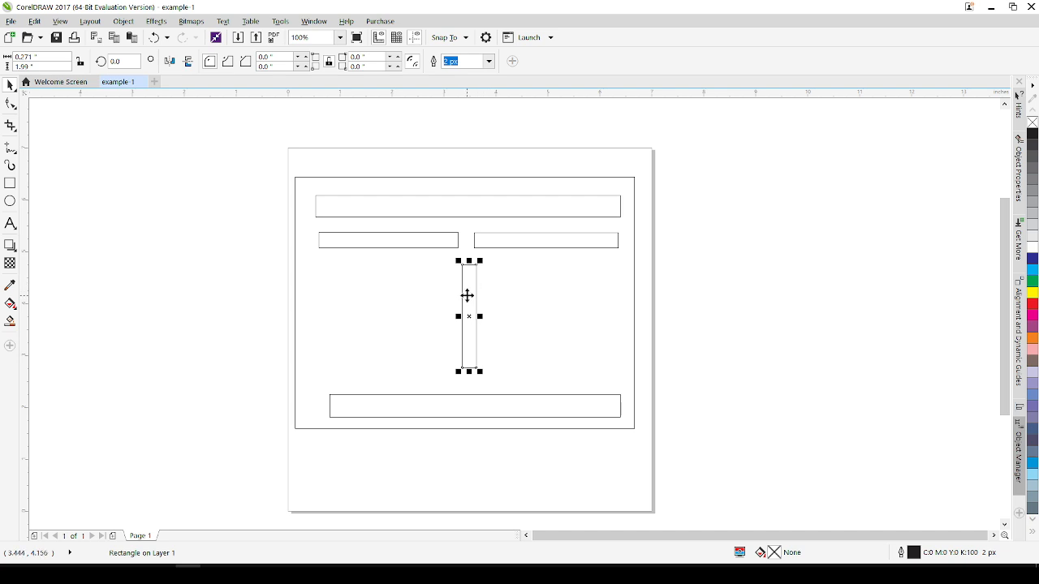
{"action": "mouse_move", "coordinate": [467, 296]}
{"action": "left_mouse_down"}
{"action": "mouse_move", "coordinate": [422, 327]}
{"action": "mouse_move", "coordinate": [453, 270]}
{"action": "mouse_move", "coordinate": [424, 289]}
{"action": "mouse_move", "coordinate": [325, 290]}
{"action": "mouse_move", "coordinate": [324, 301]}
{"action": "mouse_move", "coordinate": [495, 324]}
{"action": "mouse_move", "coordinate": [465, 302]}
{"action": "mouse_move", "coordinate": [476, 317]}
{"action": "mouse_move", "coordinate": [471, 297]}
{"action": "left_mouse_up"}
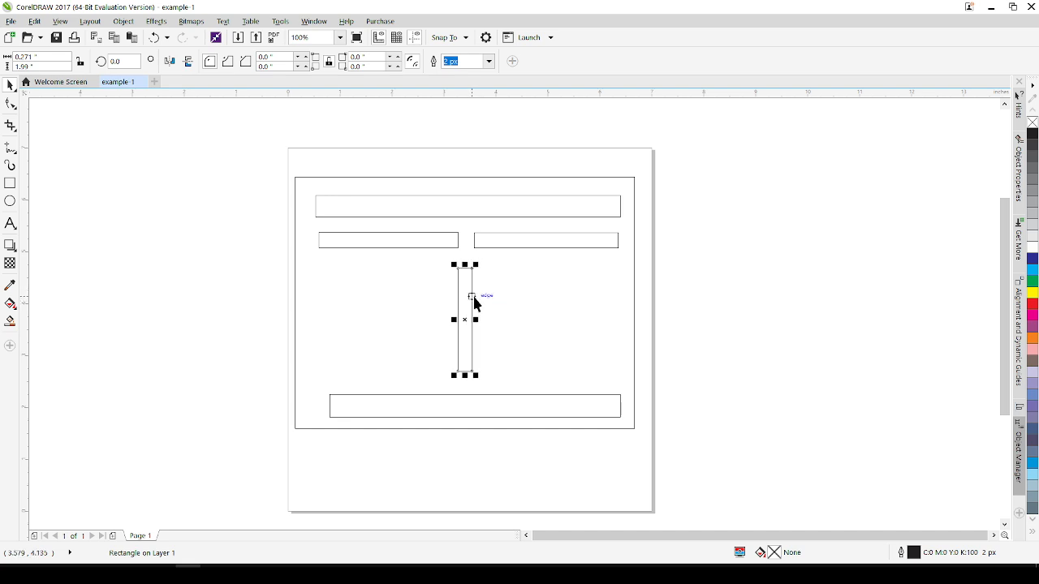
{"action": "key", "text": "Left"}
{"action": "key", "text": "Right"}
{"action": "key", "text": "Right"}
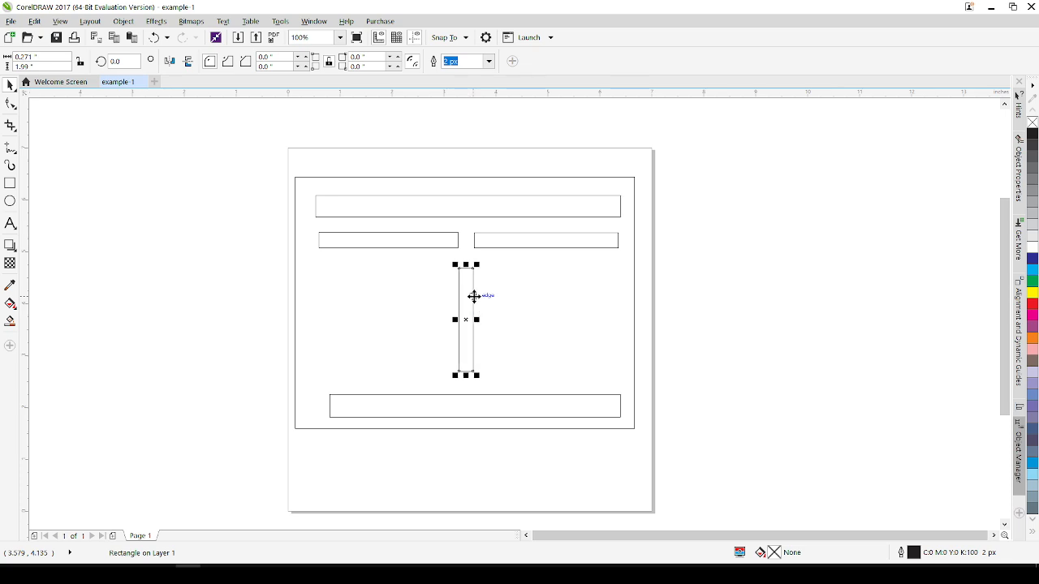
{"action": "key", "text": "Up"}
{"action": "key", "text": "Up"}
{"action": "key", "text": "Up"}
{"action": "key", "text": "Up"}
{"action": "key", "text": "Up"}
{"action": "key", "text": "Up"}
{"action": "key", "text": "Up"}
{"action": "key", "text": "Up"}
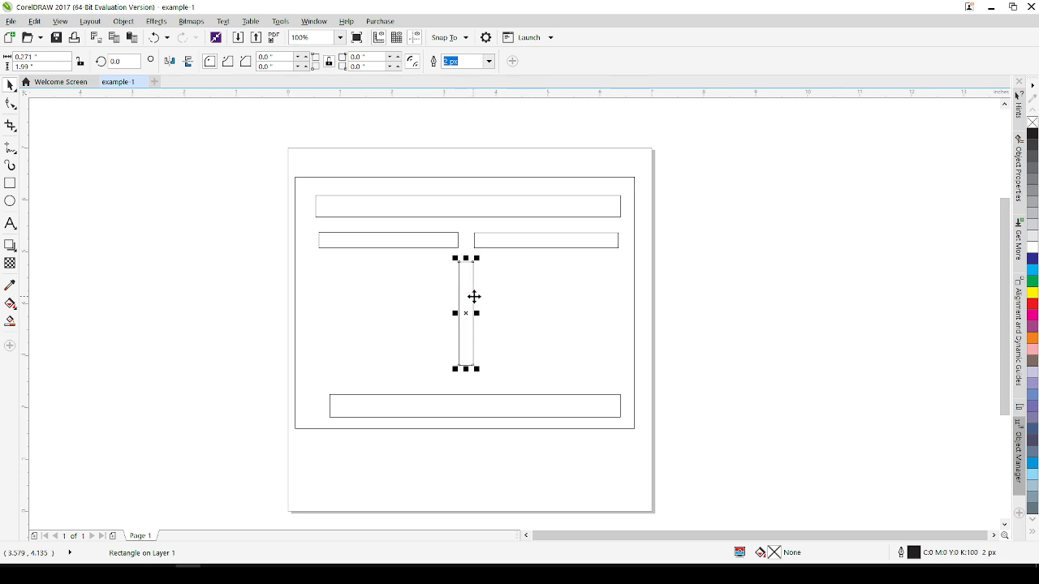
{"action": "key", "text": "Up"}
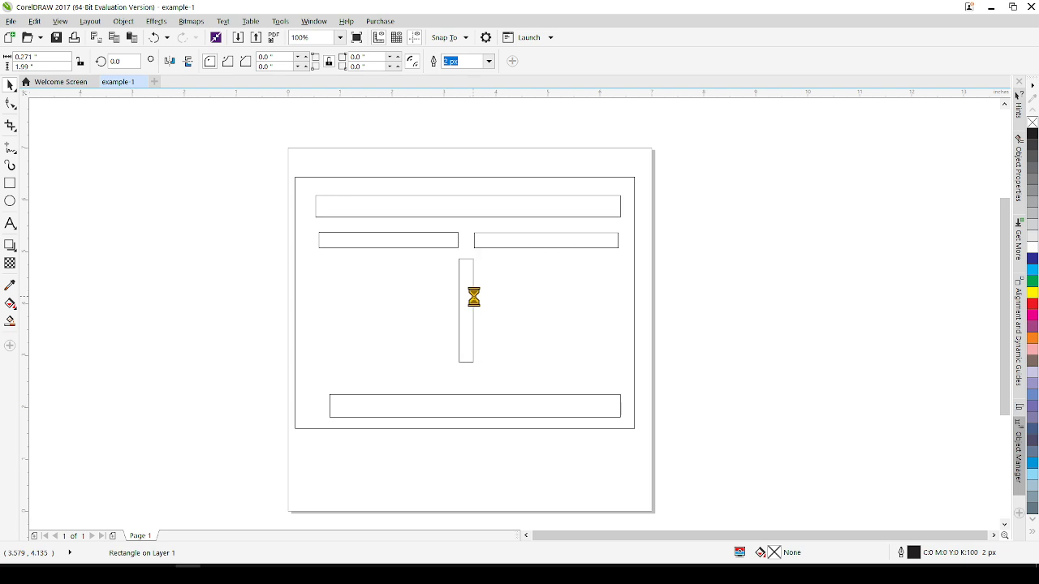
{"action": "key", "text": "Left"}
{"action": "key", "text": "Down"}
{"action": "key", "text": "Down"}
{"action": "key", "text": "Right"}
{"action": "key", "text": "Down"}
{"action": "key", "text": "Down"}
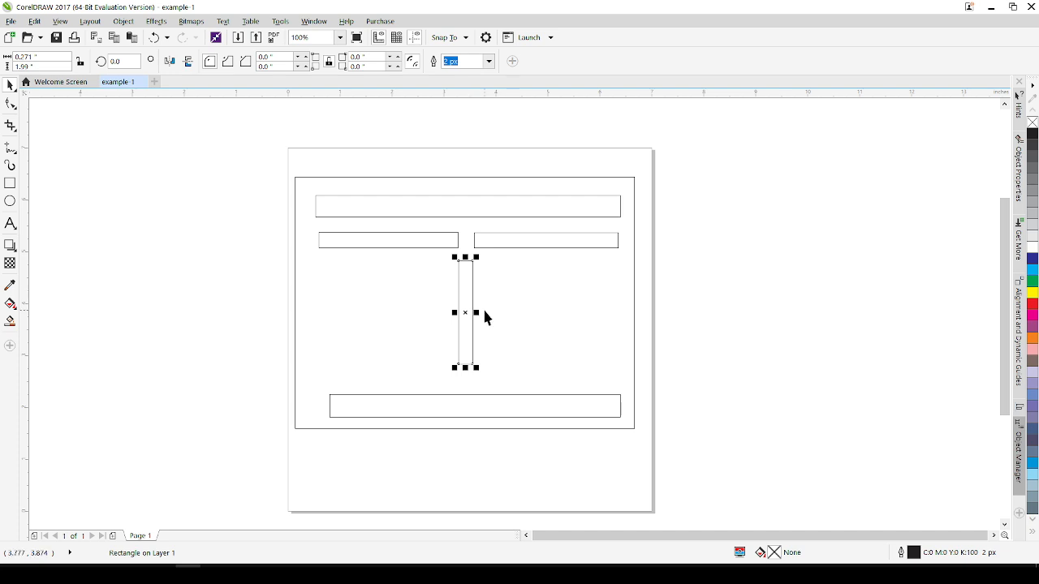
Fill the tall middle rectangle with red.
{"action": "scroll", "coordinate": [487, 315], "scroll_direction": "up", "scroll_amount": 2}
{"action": "scroll", "coordinate": [487, 315], "scroll_direction": "up", "scroll_amount": 2}
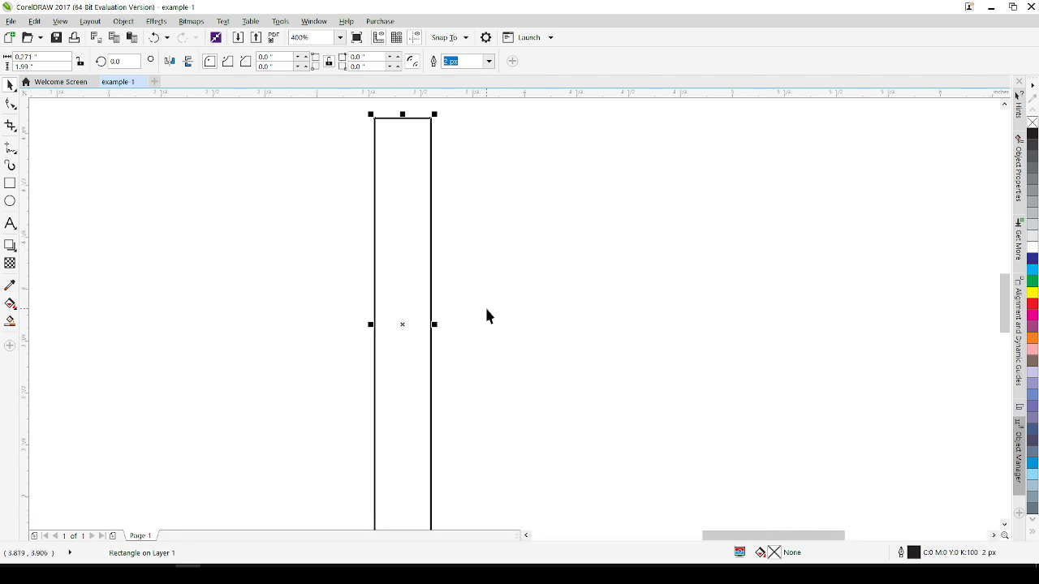
{"action": "scroll", "coordinate": [486, 315], "scroll_direction": "down", "scroll_amount": 4}
{"action": "left_click", "coordinate": [507, 294]}
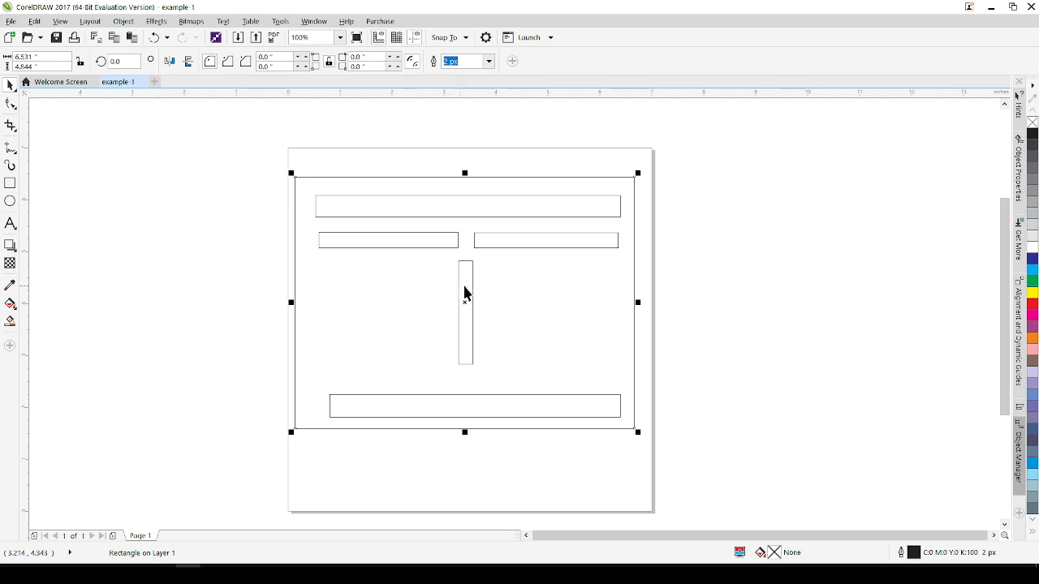
{"action": "left_click", "coordinate": [471, 291]}
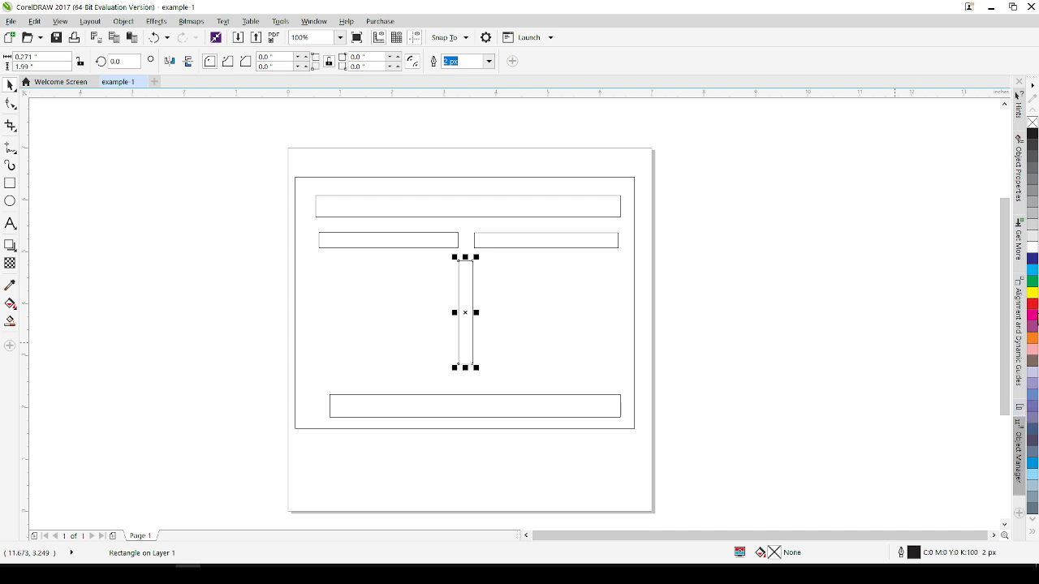
{"action": "left_click", "coordinate": [1034, 305]}
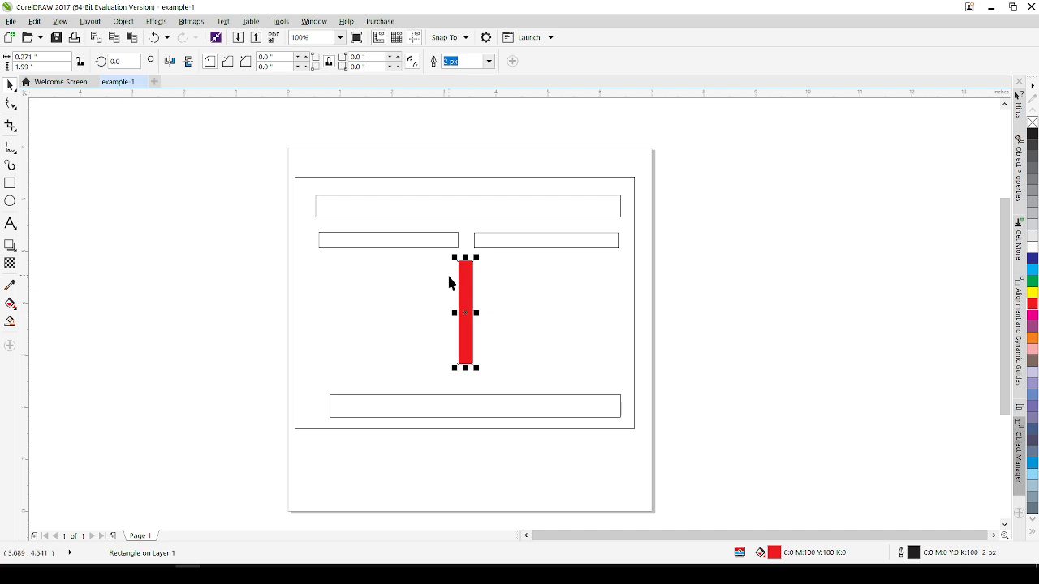
Recolour the tall middle rectangle's fill, trying yellow, green and blue before settling on yellow.
{"action": "left_click", "coordinate": [1033, 293]}
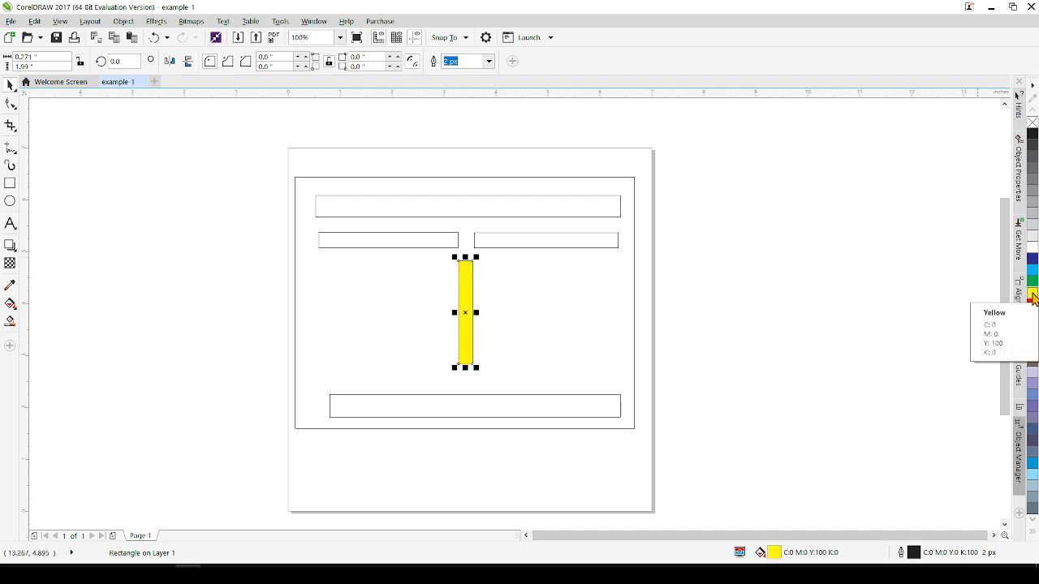
{"action": "left_click", "coordinate": [1034, 280]}
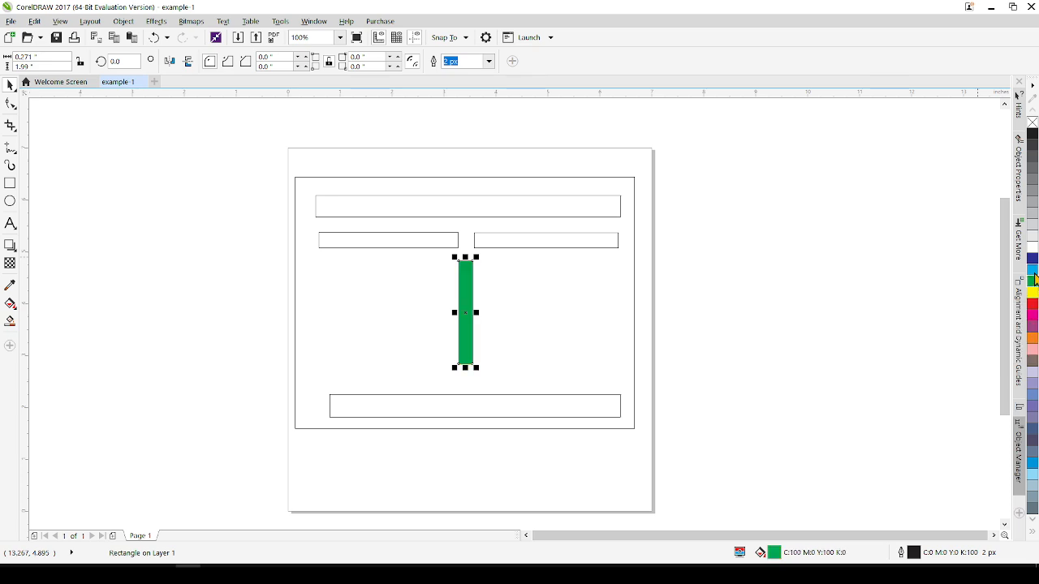
{"action": "left_click", "coordinate": [1034, 268]}
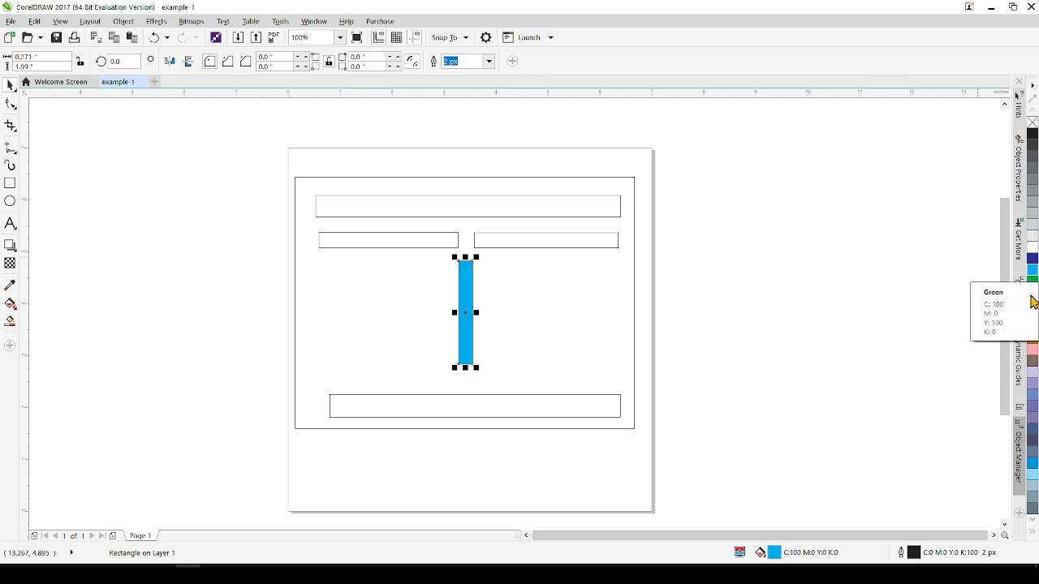
{"action": "left_click", "coordinate": [1032, 293]}
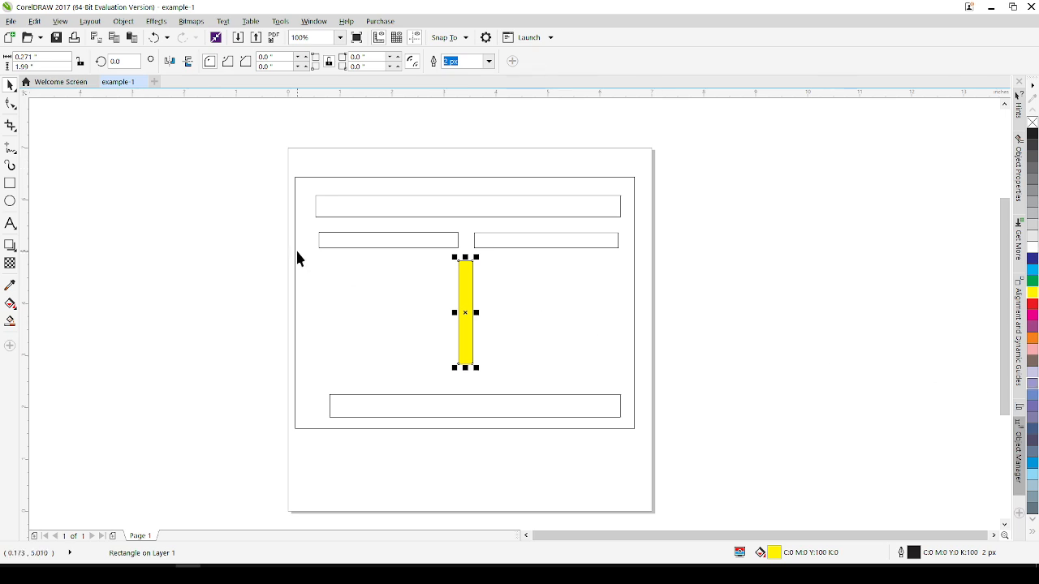
Fill the left box below the top bar with red.
{"action": "left_click", "coordinate": [395, 239]}
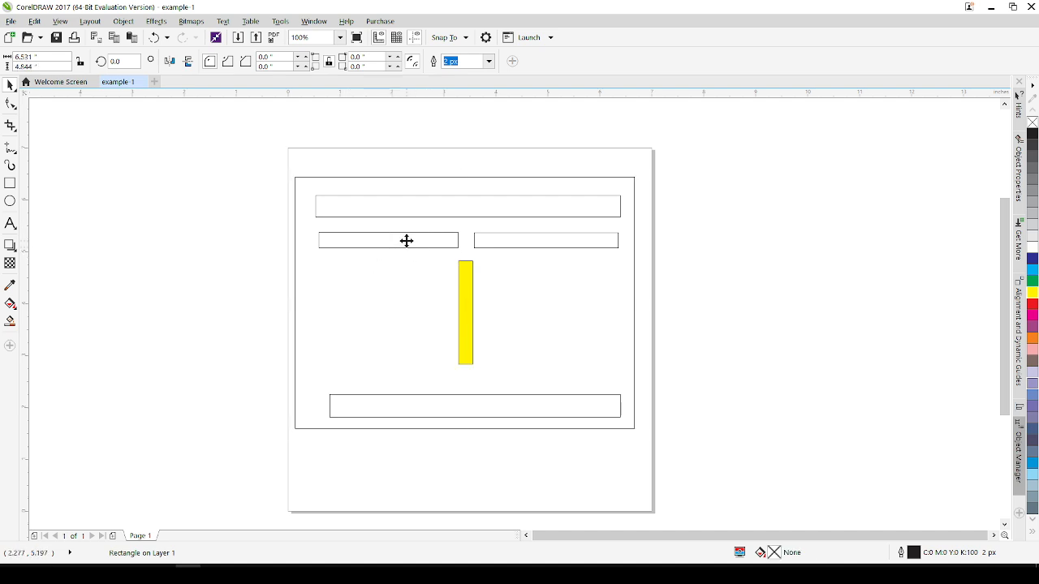
{"action": "left_click", "coordinate": [401, 243]}
{"action": "left_click", "coordinate": [380, 247]}
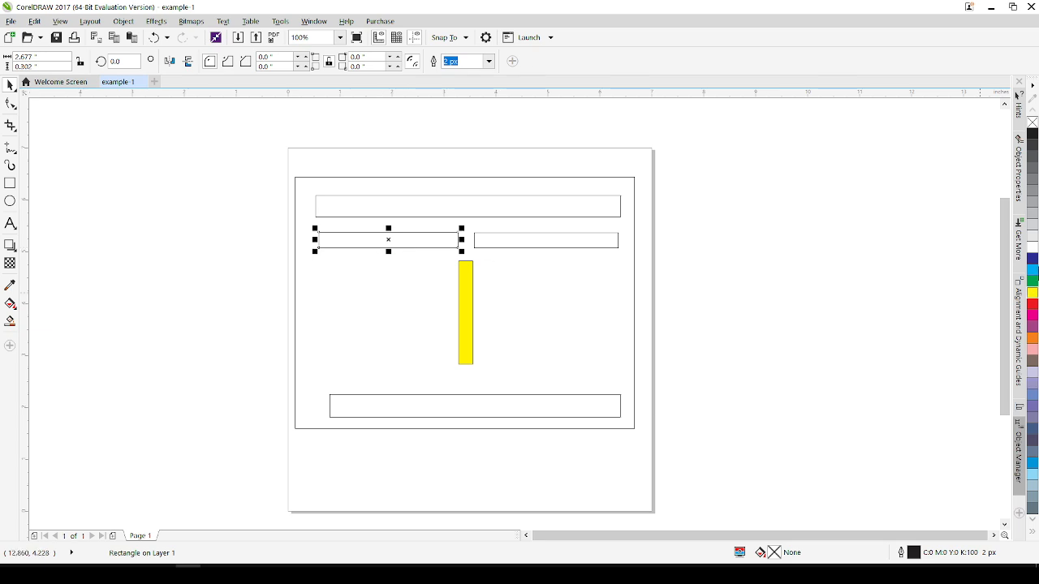
{"action": "left_click", "coordinate": [1033, 306]}
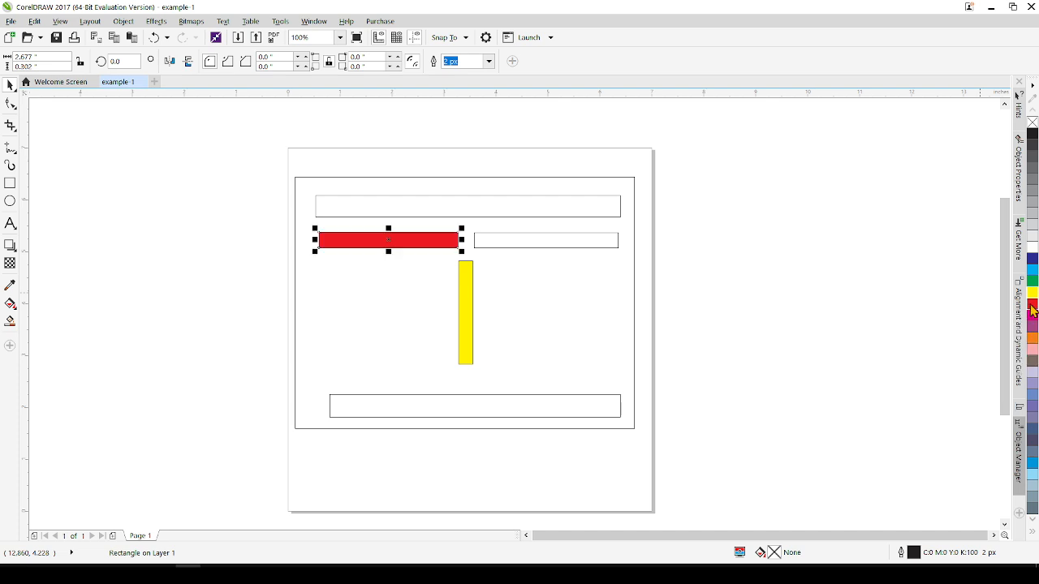
Fill the right box below the top bar with red as well.
{"action": "left_click", "coordinate": [589, 244]}
{"action": "left_click", "coordinate": [602, 244]}
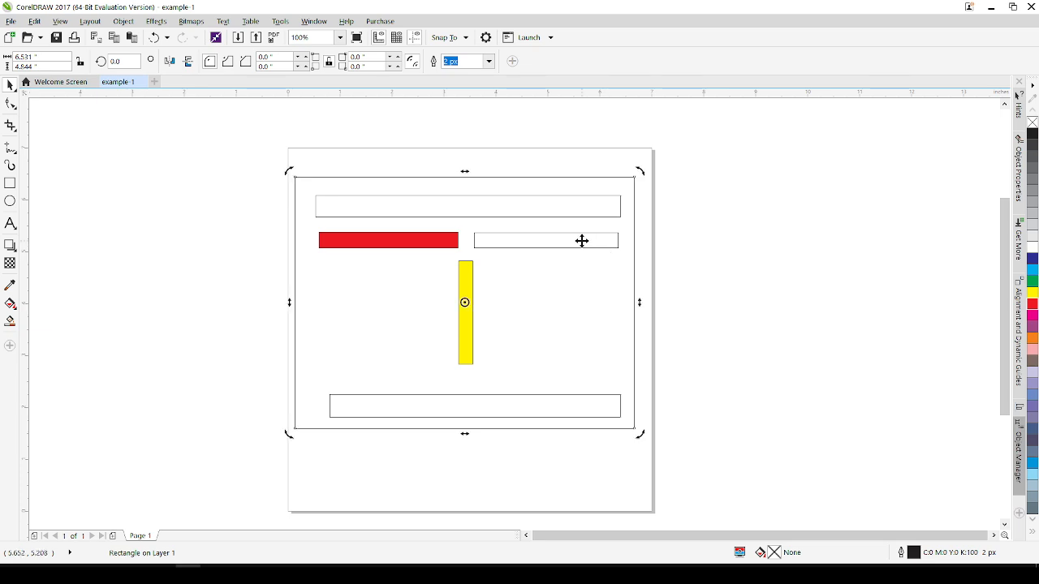
{"action": "left_click", "coordinate": [584, 237]}
{"action": "left_click", "coordinate": [586, 235]}
{"action": "left_click", "coordinate": [588, 234]}
{"action": "left_click", "coordinate": [569, 241]}
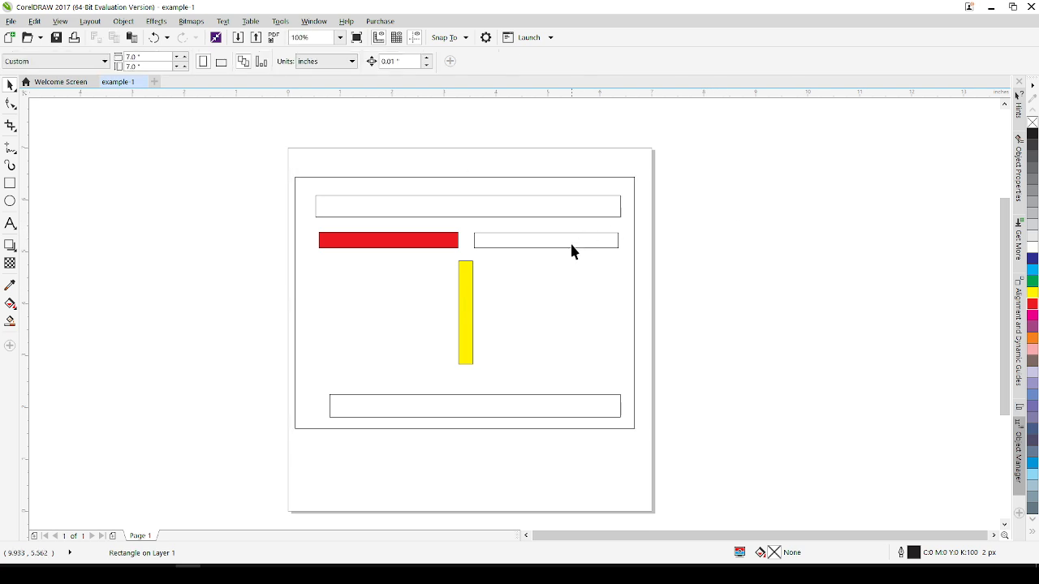
{"action": "left_click", "coordinate": [570, 244]}
{"action": "left_click", "coordinate": [1033, 304]}
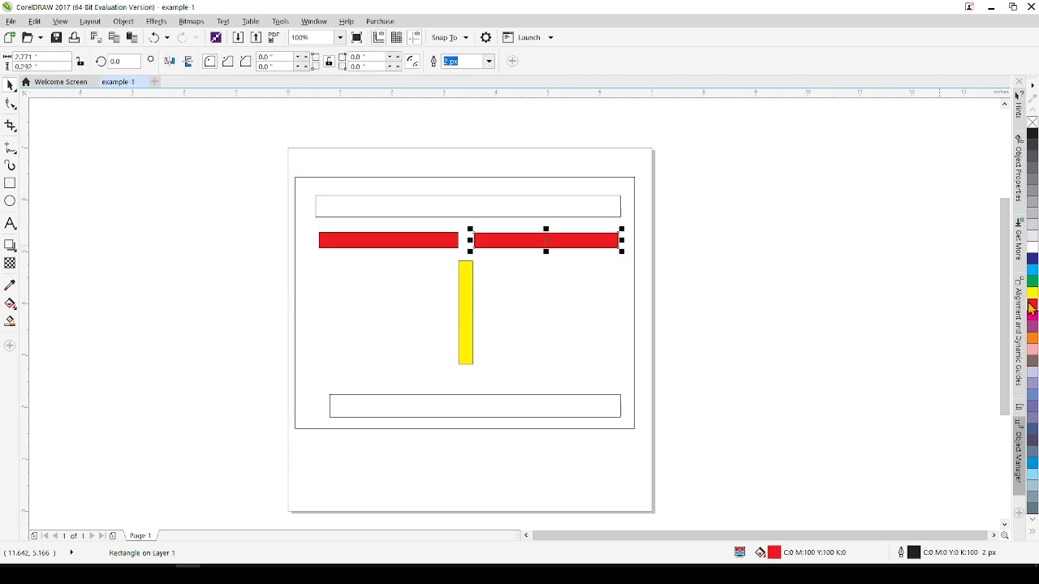